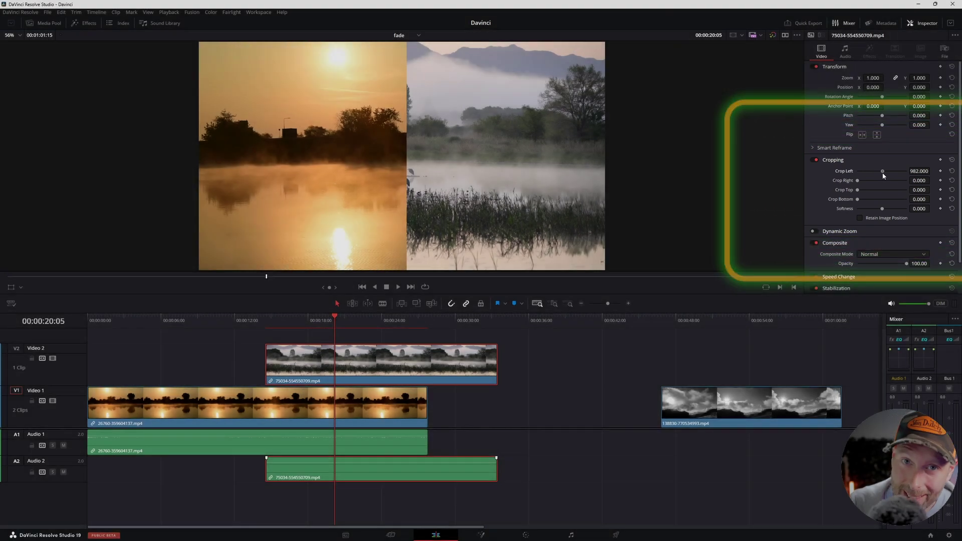
# Reset the misty lake clip's cropping and move it onto Video 1 between the sunset clip and the black-and-white clip
pyautogui.click(952, 159)
pyautogui.moveTo(363, 371); pyautogui.dragTo(530, 394)
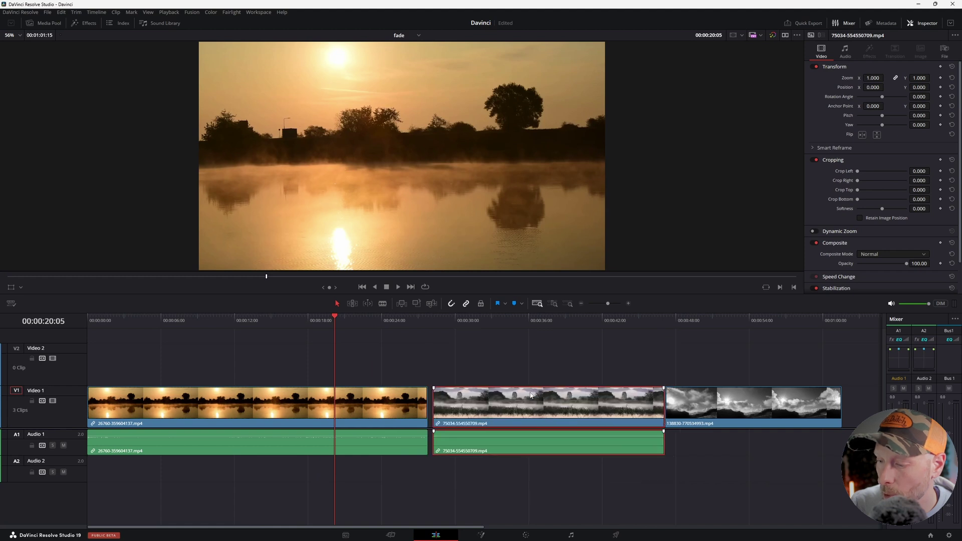
pyautogui.click(531, 513)
# Show the clip thumbnails on the Color page and shot match clips 02 and 03 to clip 01
pyautogui.click(526, 535)
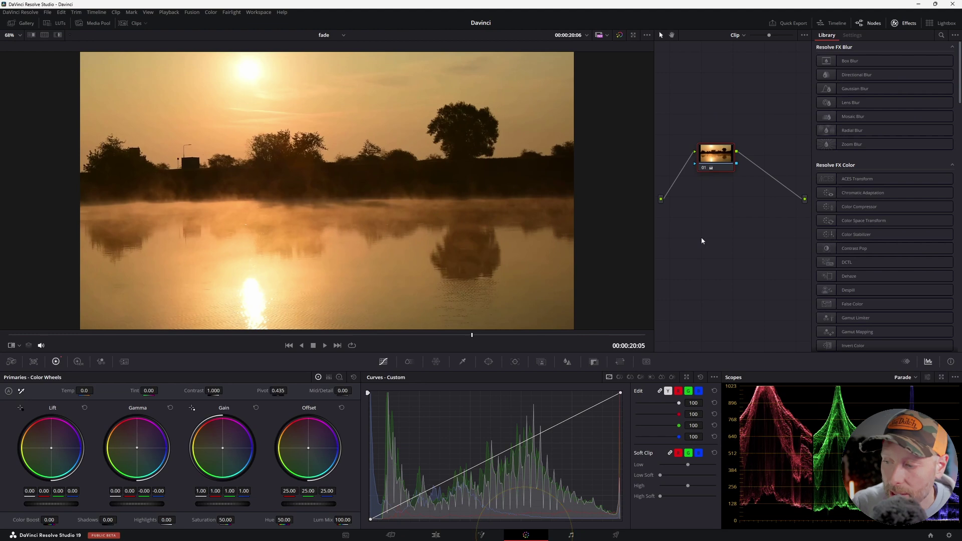
pyautogui.click(134, 23)
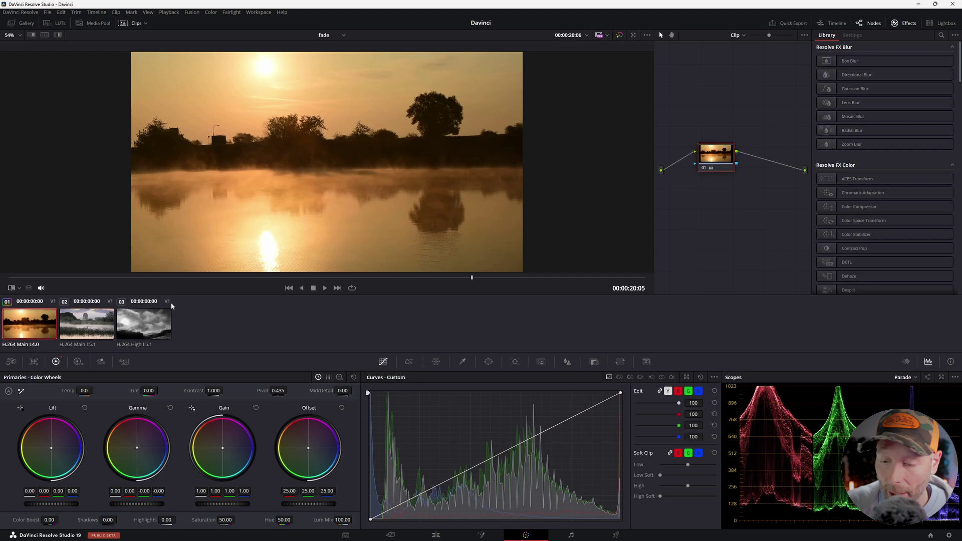
pyautogui.click(88, 327)
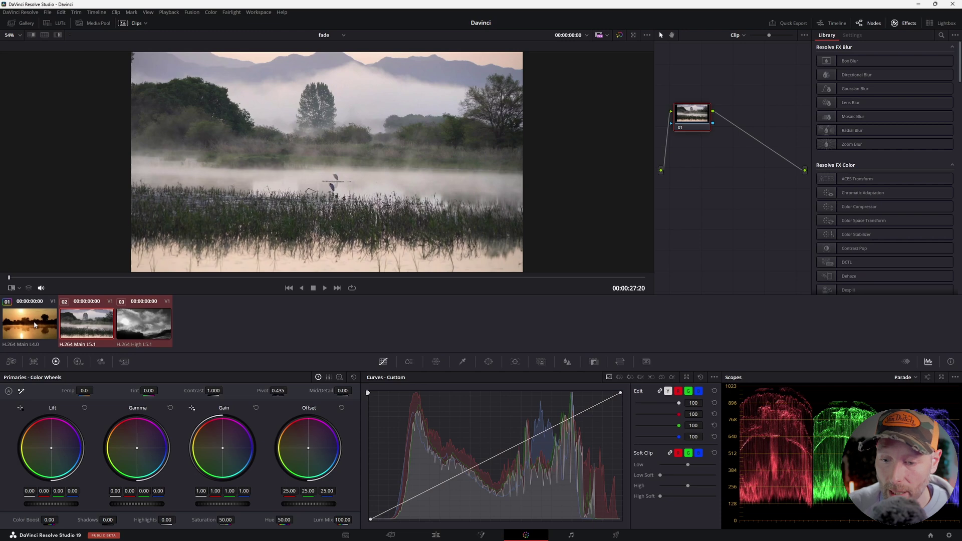
pyautogui.rightClick(35, 325)
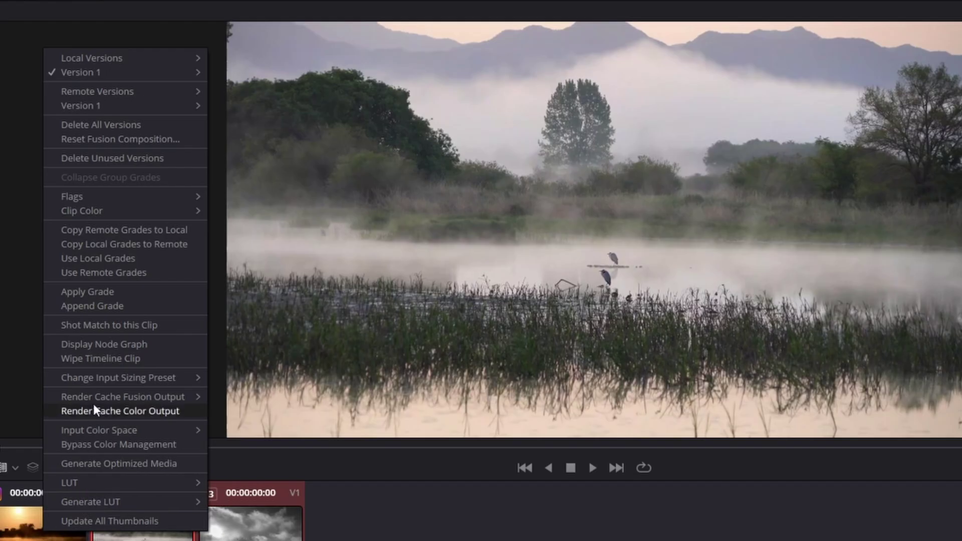
pyautogui.click(109, 326)
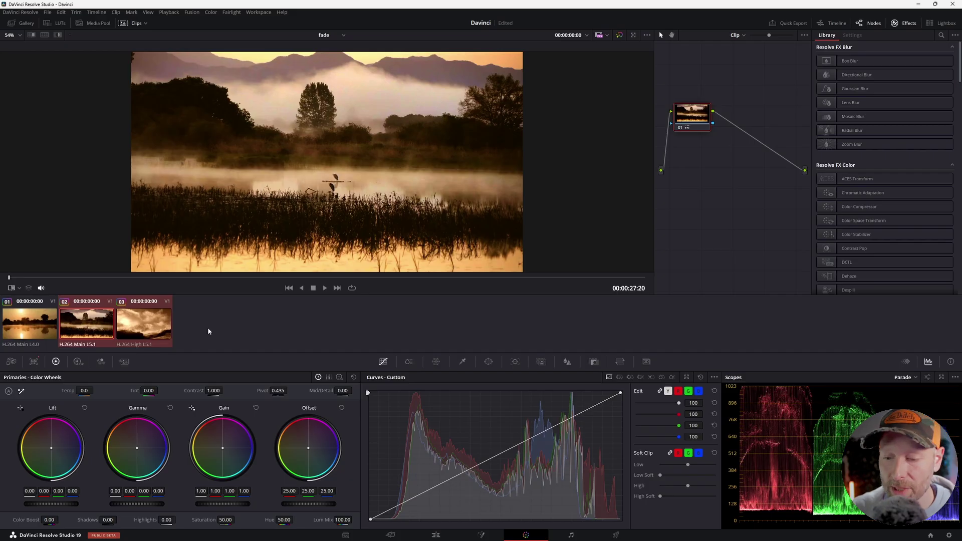
# Compare clip 03 with clip 01 using a timeline clip wipe and shift the vertical dividing line
pyautogui.click(163, 325)
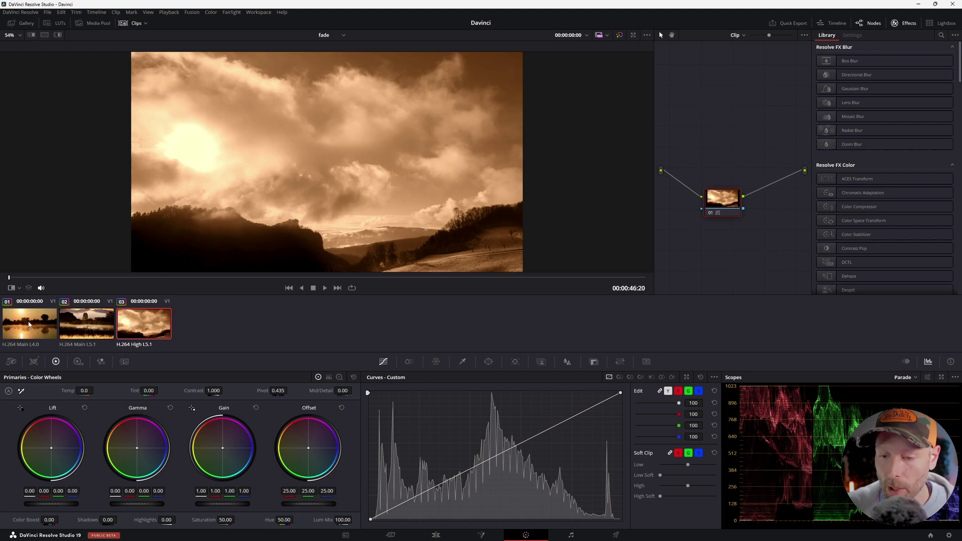
pyautogui.rightClick(29, 325)
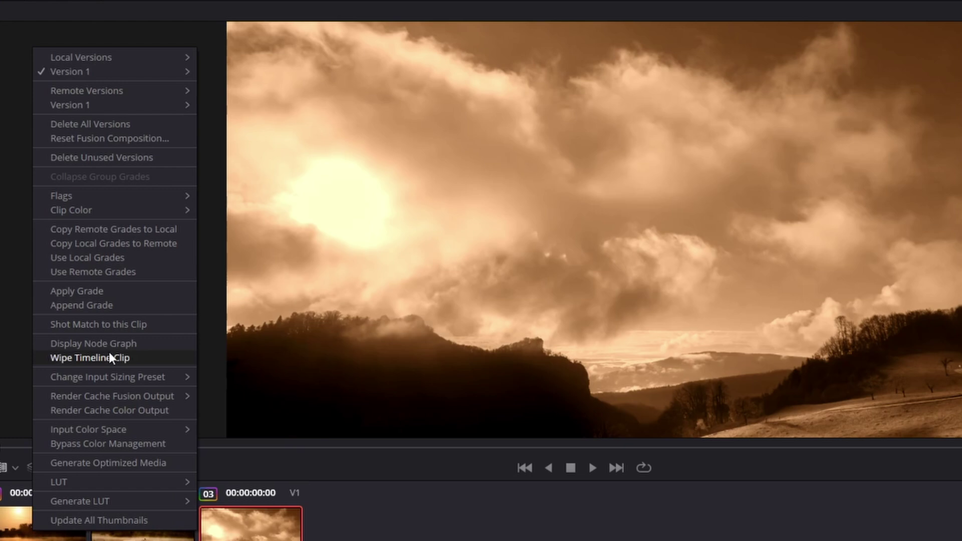
pyautogui.click(115, 357)
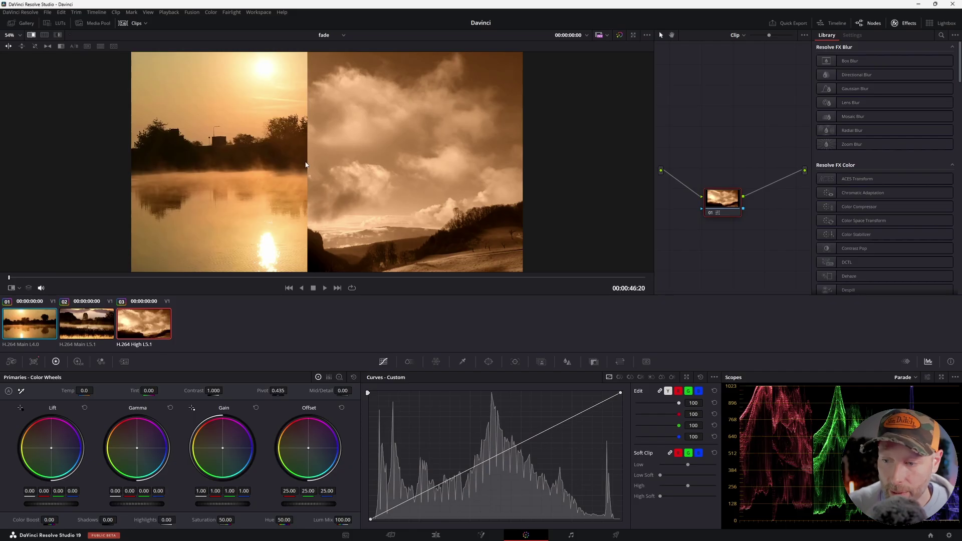
pyautogui.moveTo(317, 163); pyautogui.dragTo(303, 201)
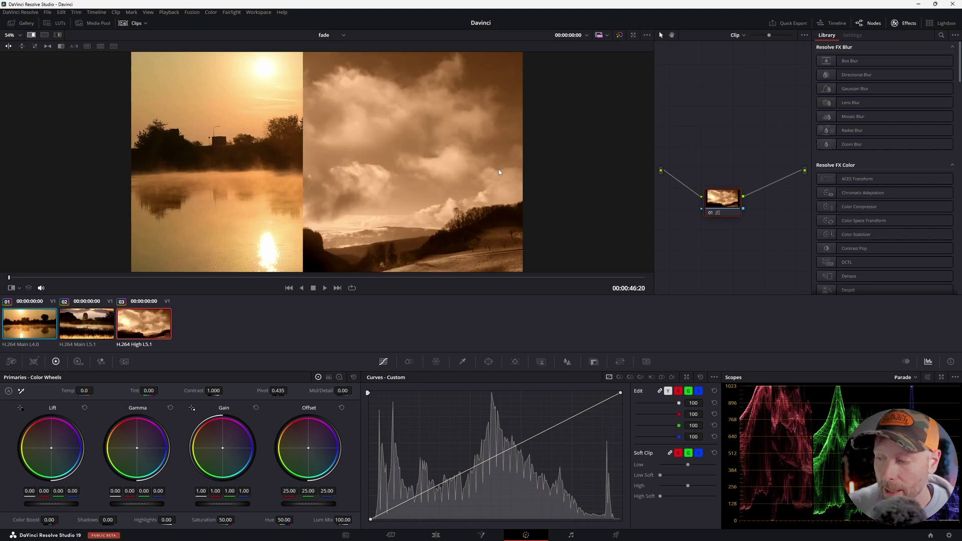
# Reposition clip 03's node and add a serial node after it, moving the wipe's dividing line nearer the image centre
pyautogui.moveTo(727, 202); pyautogui.dragTo(699, 150)
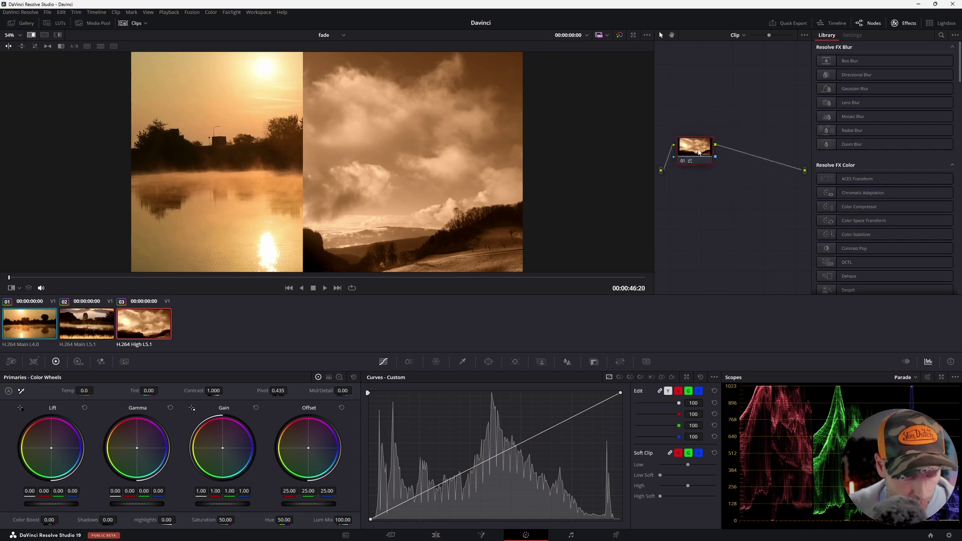
pyautogui.hotkey('alt', 's')
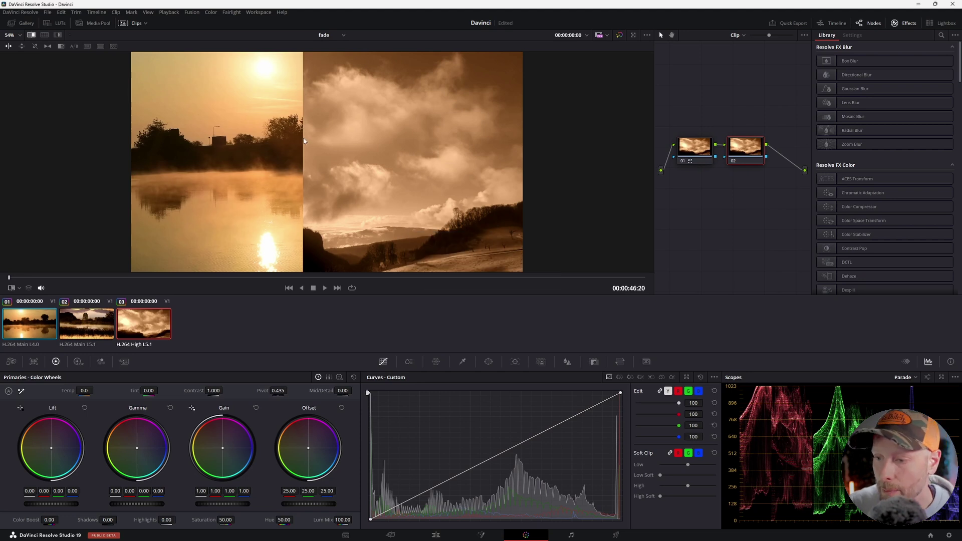
pyautogui.moveTo(275, 146); pyautogui.dragTo(334, 195)
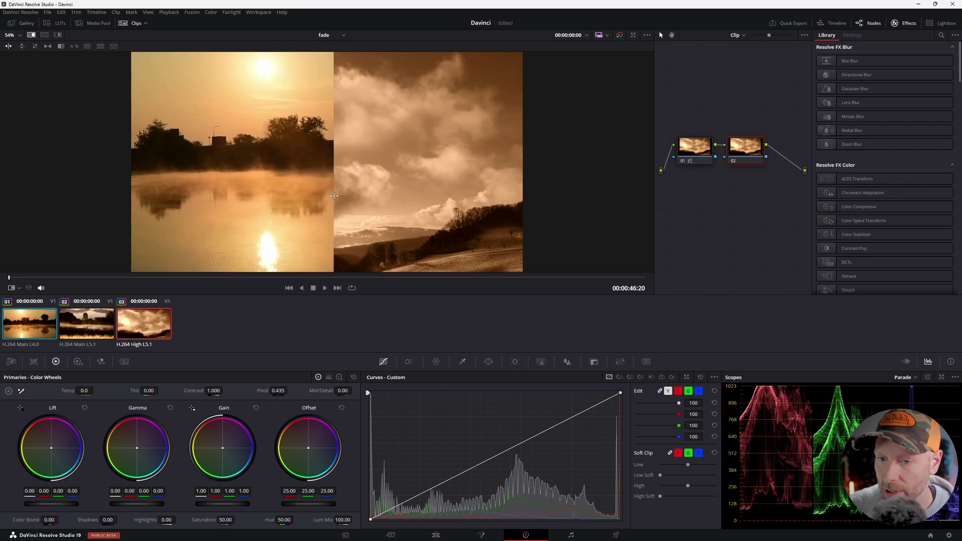
# Compare the two clips with the vertical wipe, shifting its dividing line, and with the blended and difference modes
pyautogui.click(21, 47)
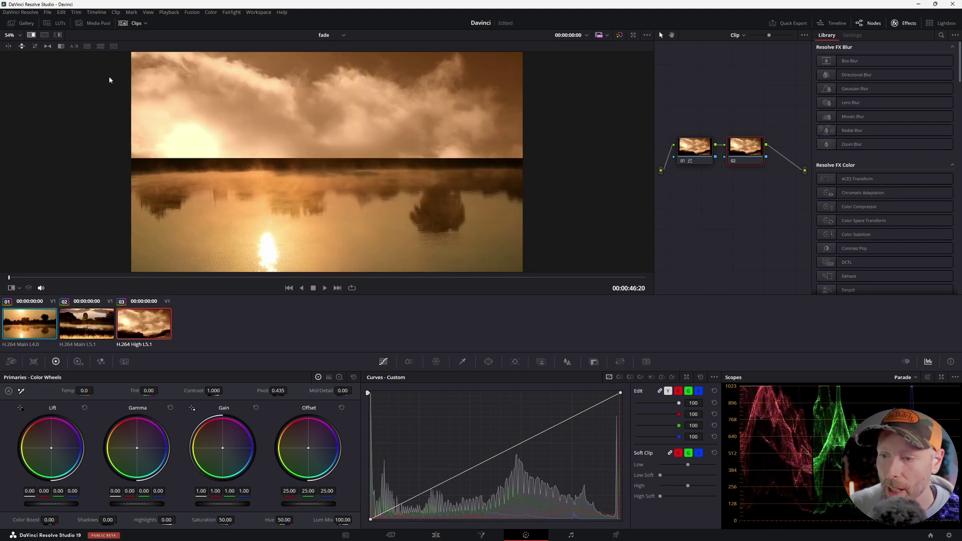
pyautogui.moveTo(323, 156); pyautogui.dragTo(337, 170)
pyautogui.click(35, 47)
pyautogui.click(48, 46)
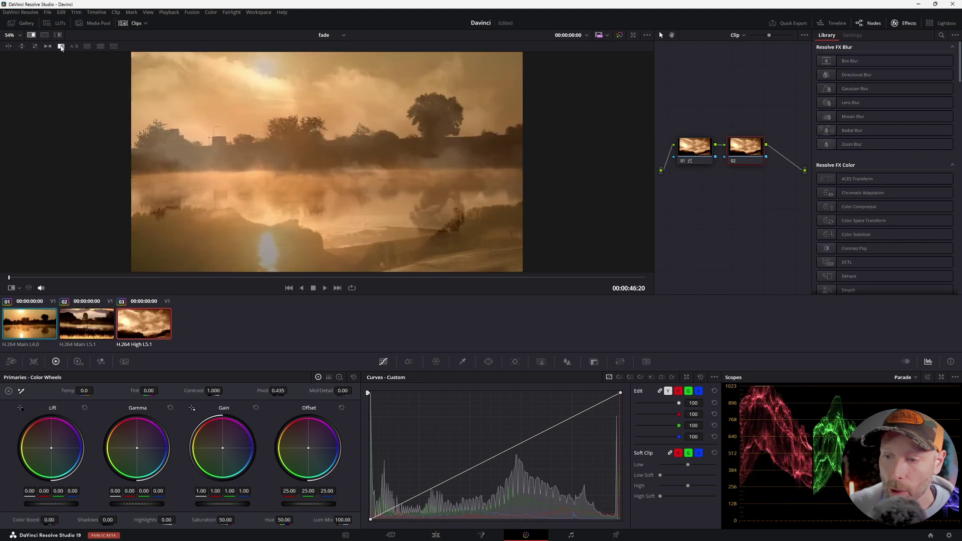
pyautogui.click(61, 46)
pyautogui.click(74, 47)
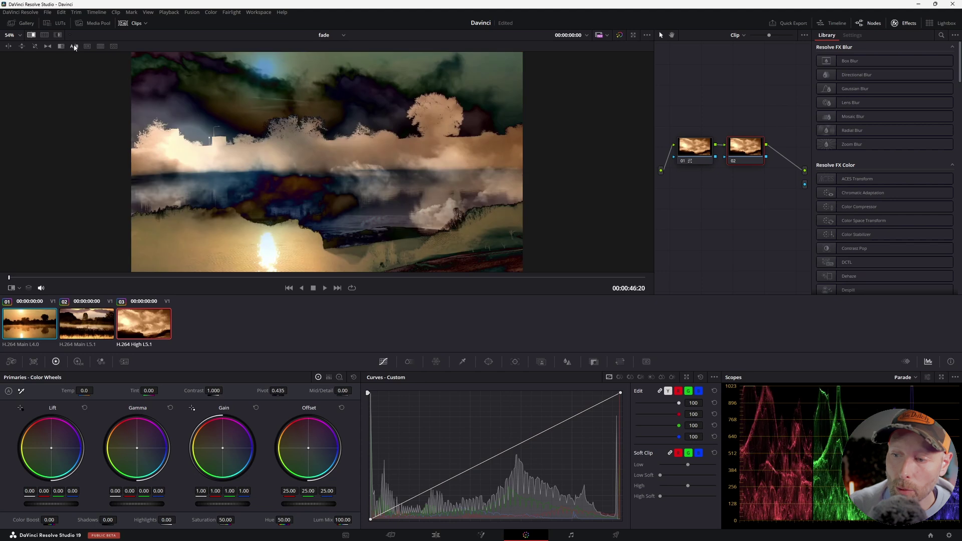
# Compare the clips with the box, horizontal strip and checkerboard wipe styles, and turn the wipe off
pyautogui.click(87, 46)
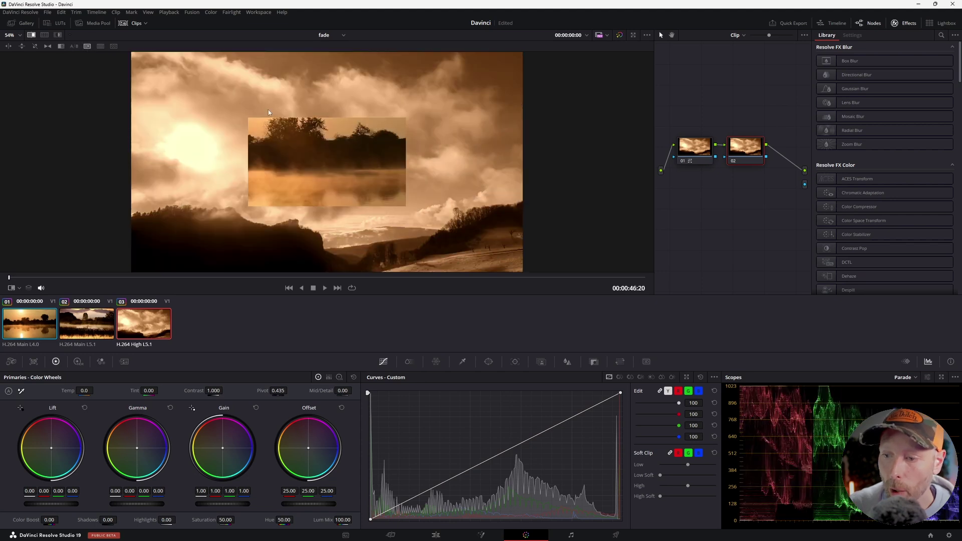
pyautogui.moveTo(232, 144); pyautogui.dragTo(253, 154)
pyautogui.click(100, 47)
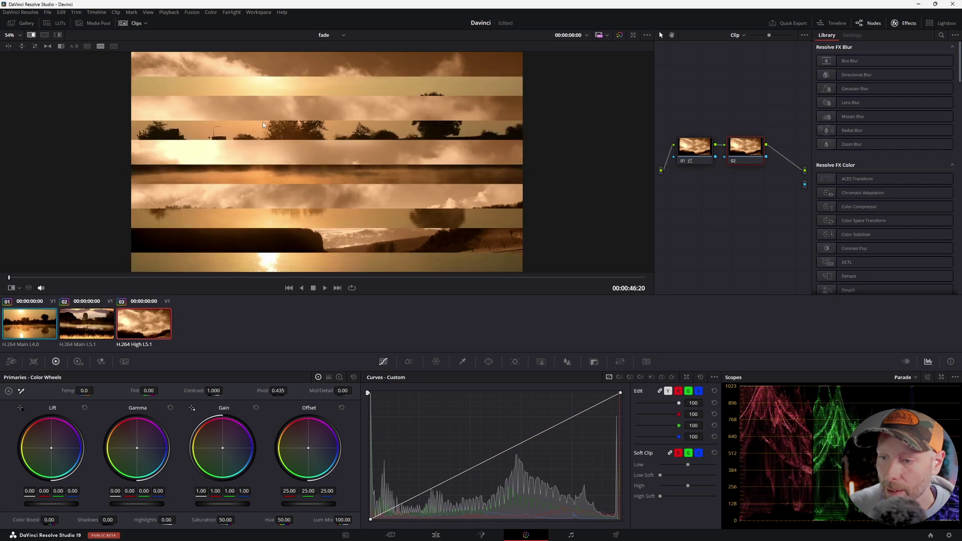
pyautogui.click(114, 46)
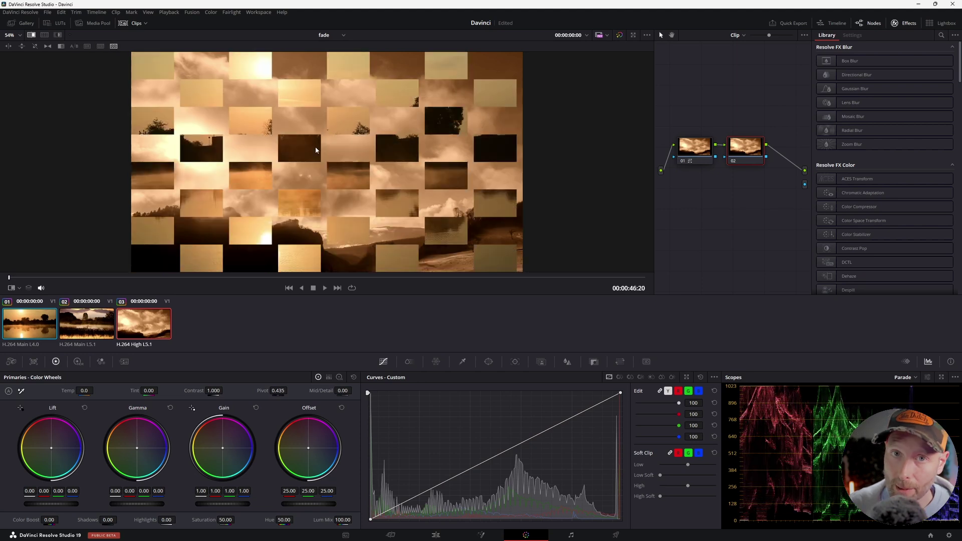
pyautogui.click(31, 35)
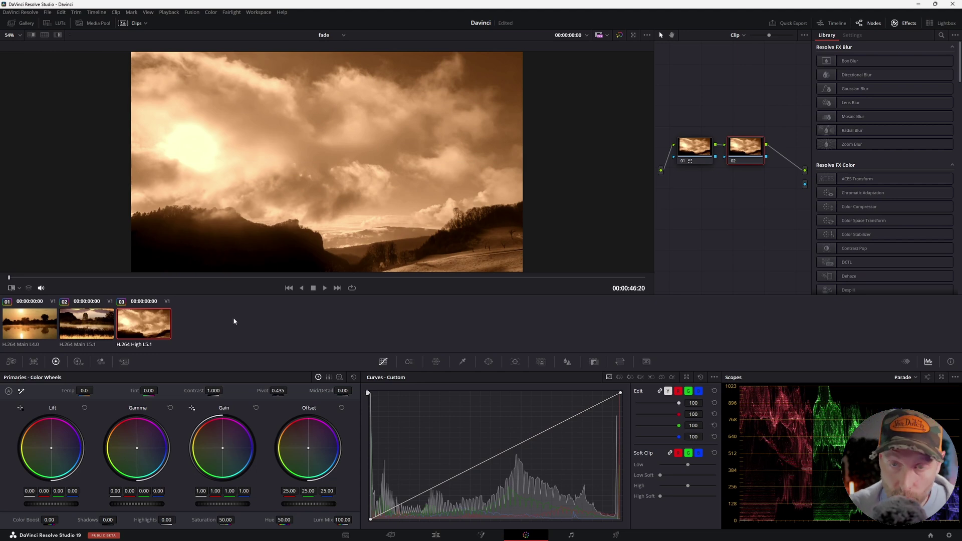
# Grab a still of sunset clip 01 and open the gallery that holds it
pyautogui.click(21, 327)
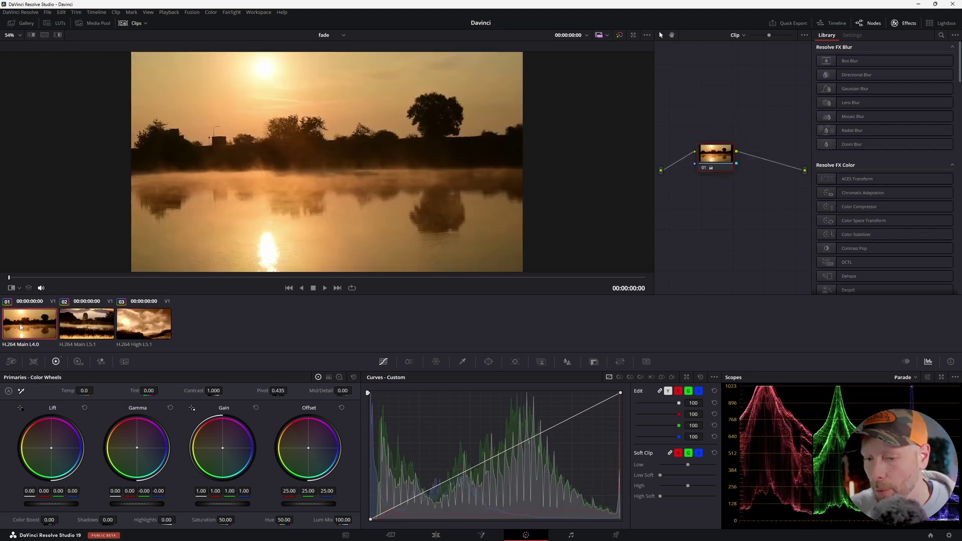
pyautogui.rightClick(287, 146)
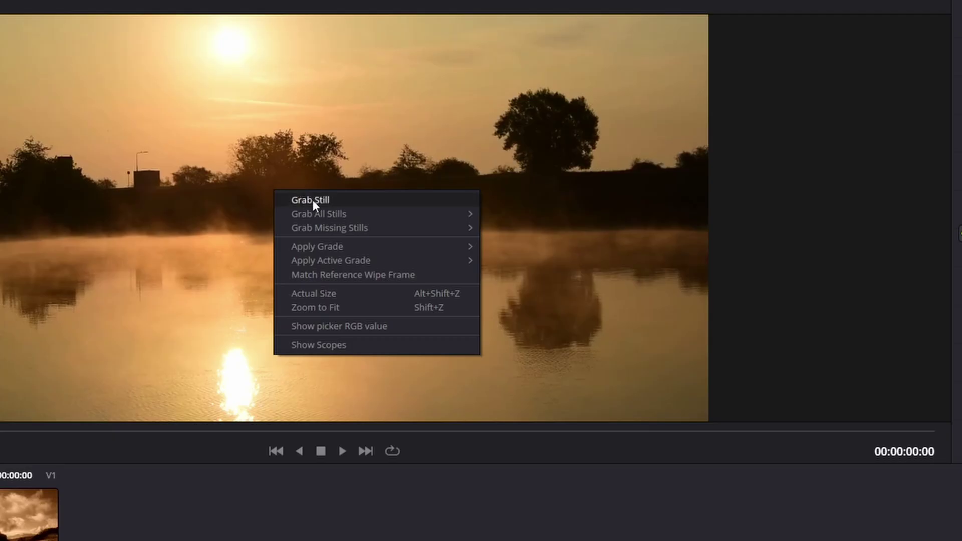
pyautogui.click(309, 151)
pyautogui.click(12, 23)
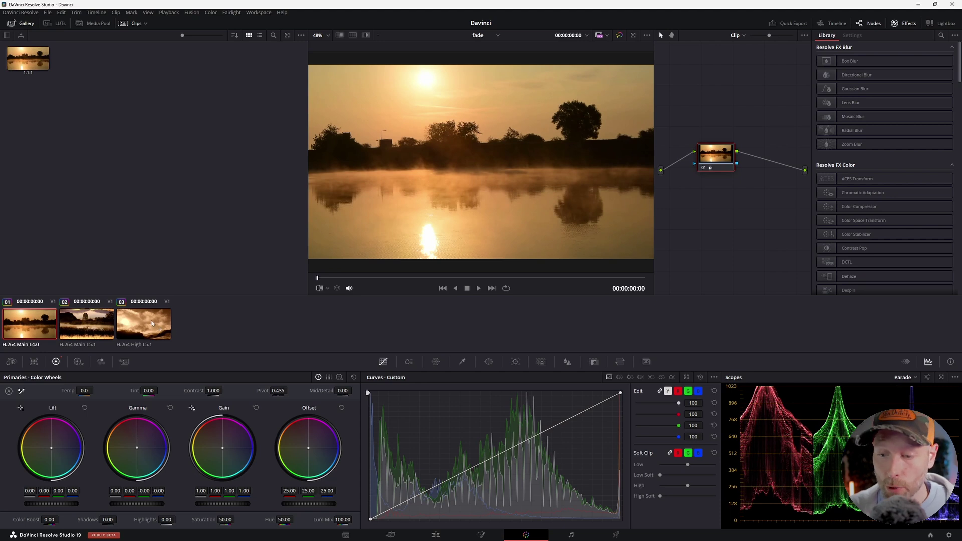
# Compare clips 03 and 02 with clip 01 using the Horizontal wipe with its dividing line shifted, and hide the gallery
pyautogui.click(153, 323)
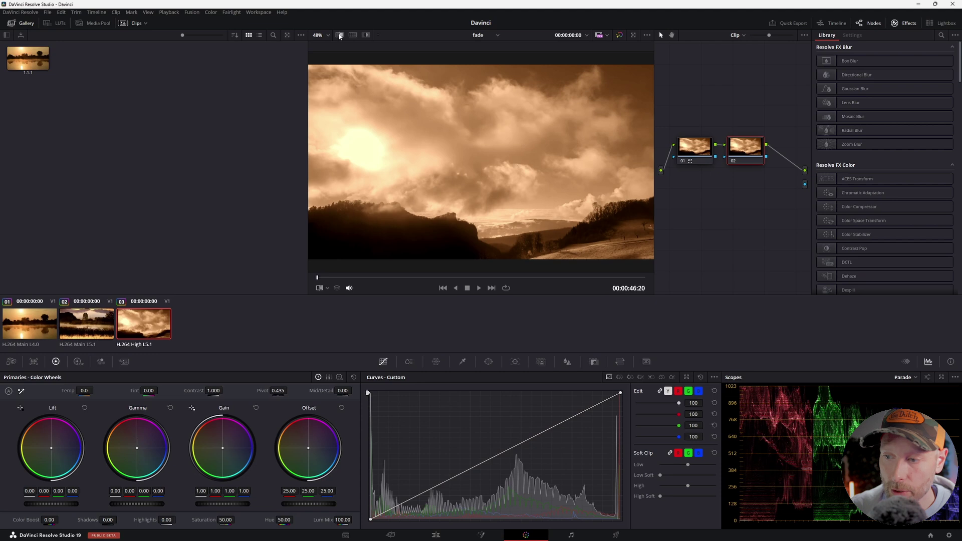
pyautogui.click(340, 36)
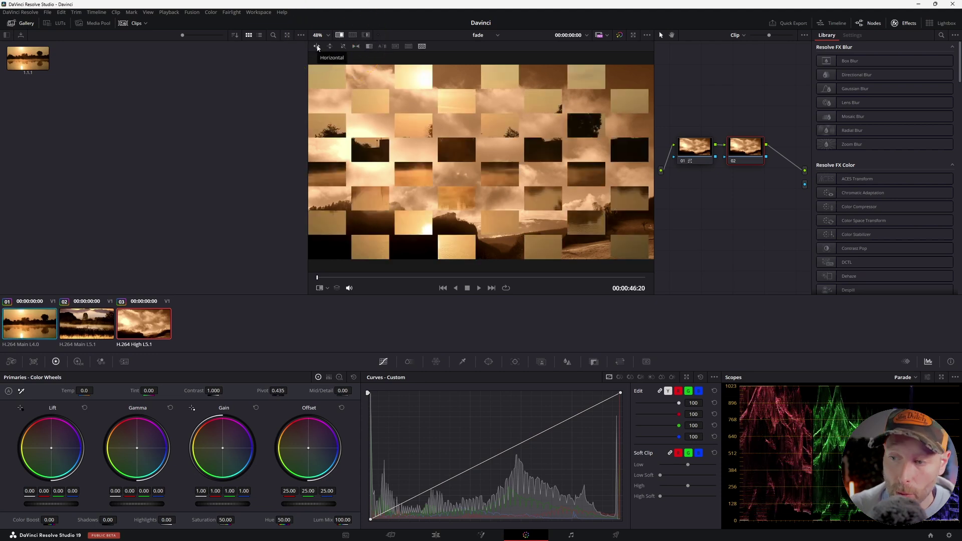
pyautogui.click(317, 46)
pyautogui.moveTo(461, 152); pyautogui.dragTo(510, 189)
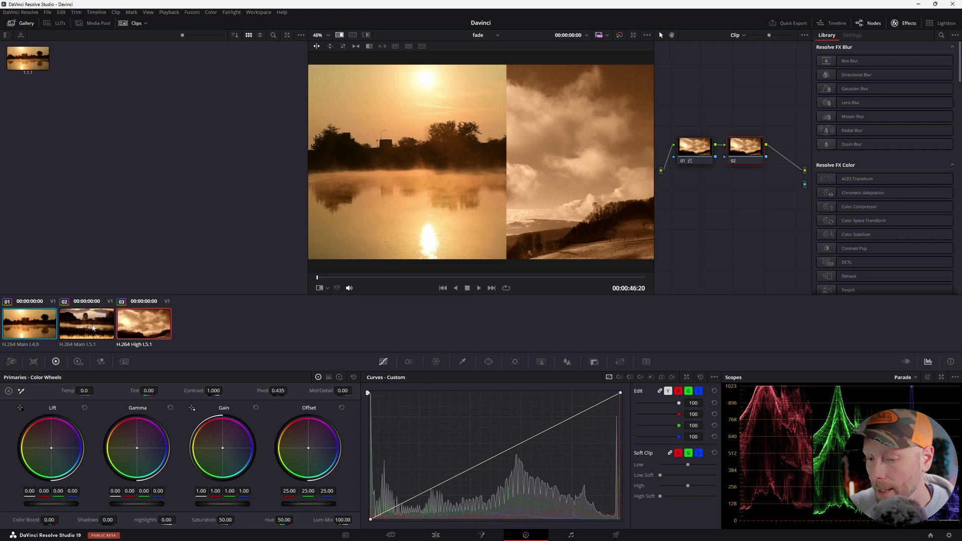
pyautogui.click(93, 328)
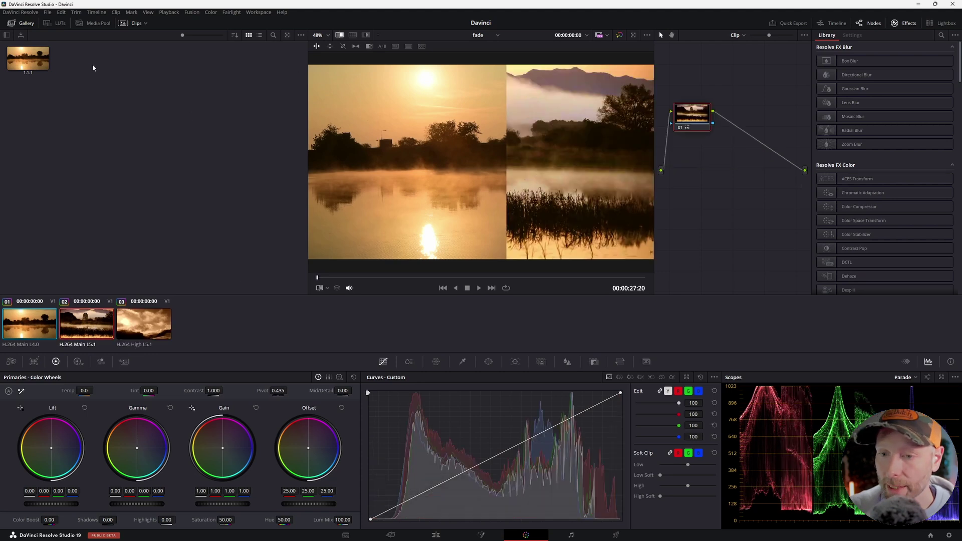
pyautogui.click(24, 25)
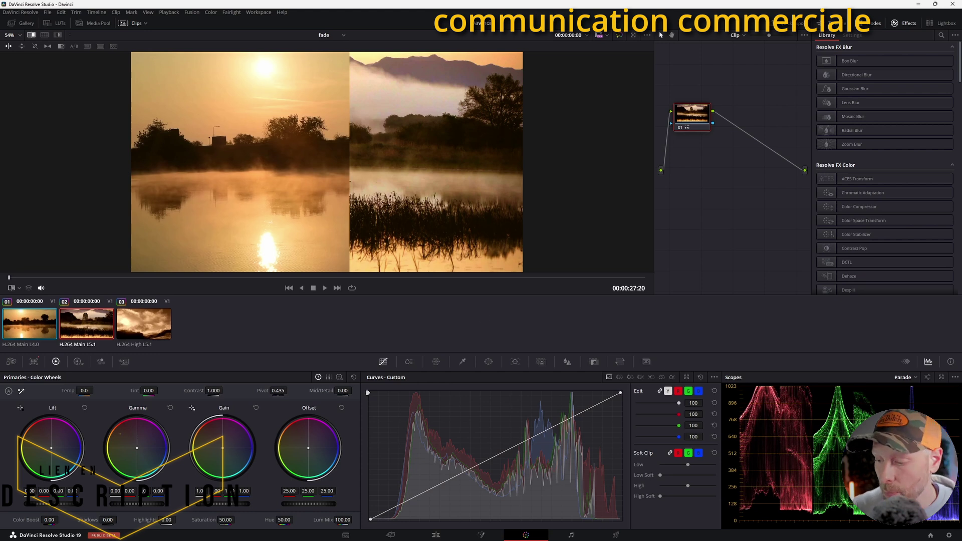
# Switch to the browser and review Audiio's music catalogue, sound effects and pricing plans
pyautogui.moveTo(556, 540)
pyautogui.click(590, 533)
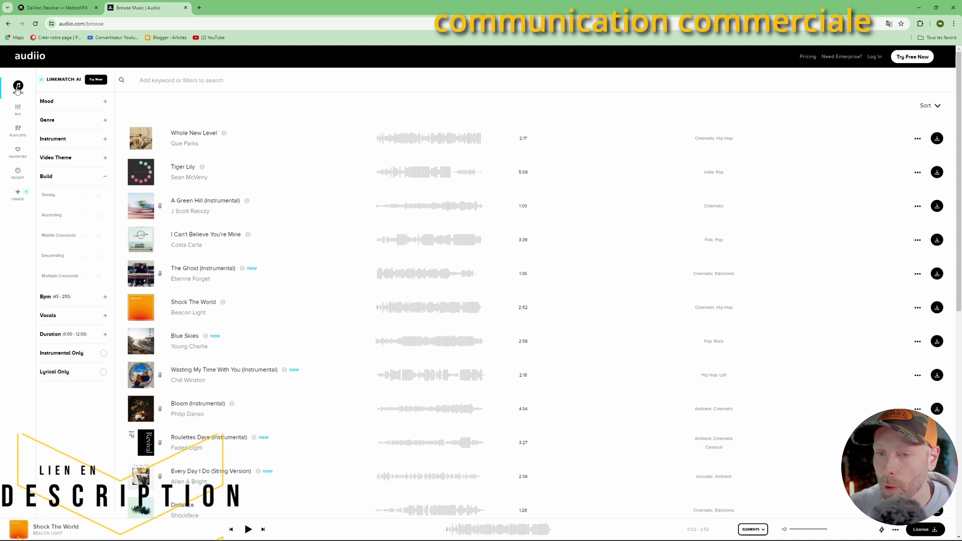
pyautogui.click(17, 108)
pyautogui.scroll(-1, 243, 270)
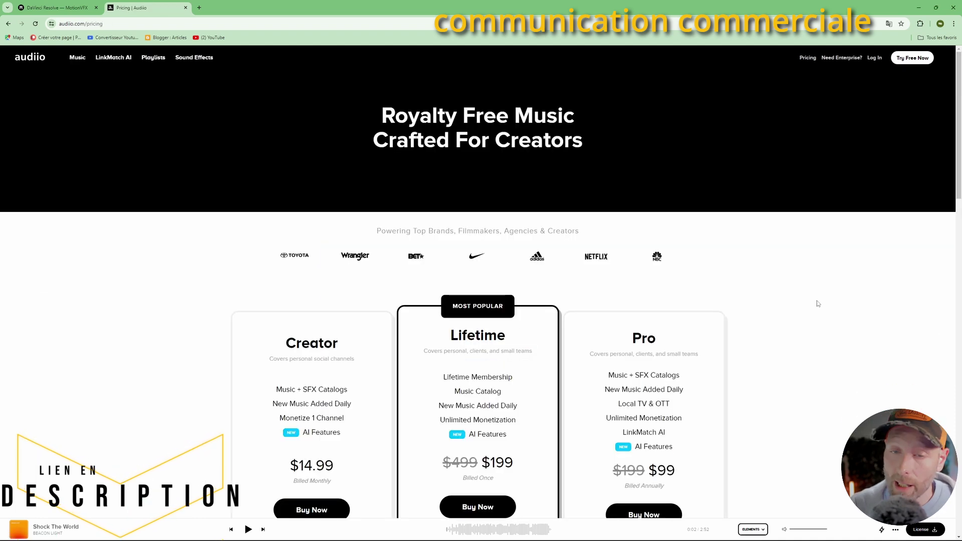
pyautogui.scroll(-3, 818, 308)
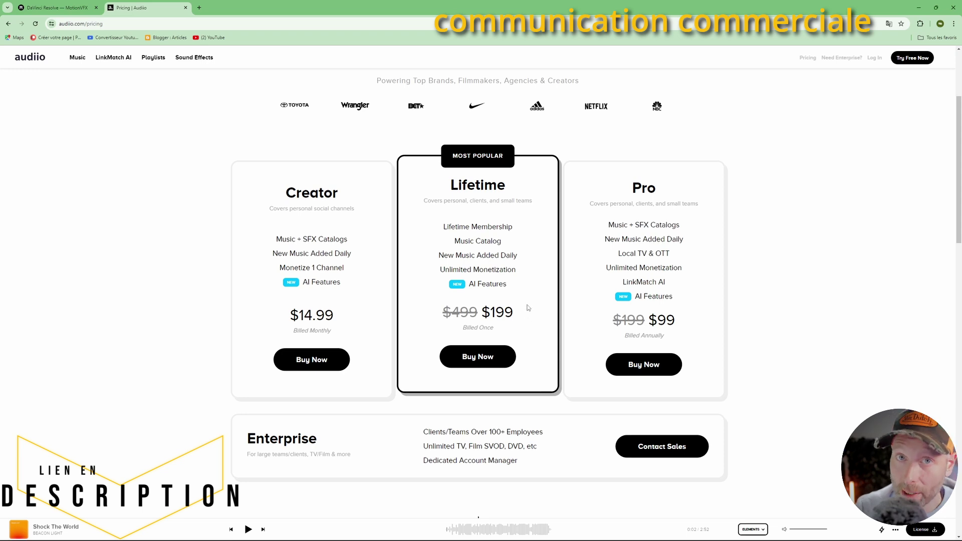
# Browse the DaVinci Resolve products on the MotionVFX store and preview several of them, including mDocumentary, mTuber 3 and mTutorial
pyautogui.click(57, 7)
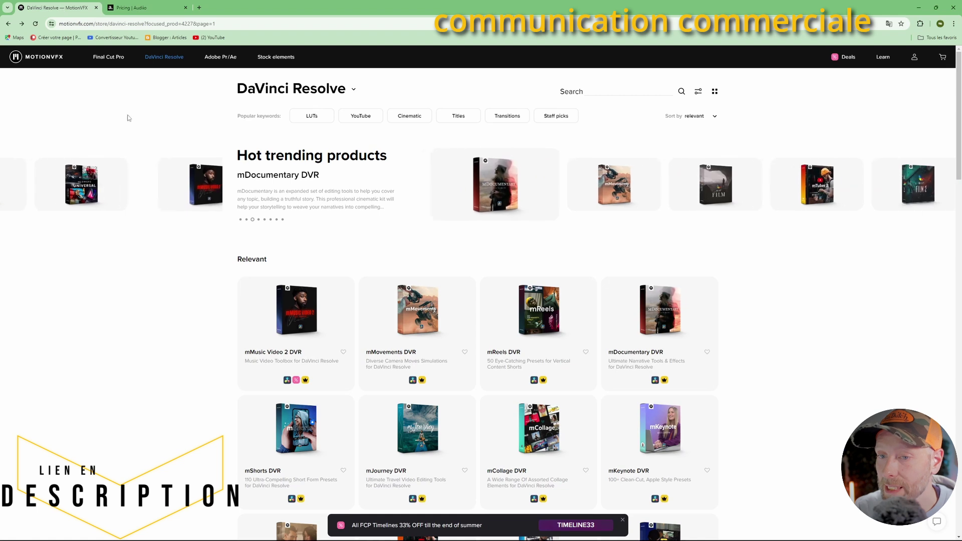
pyautogui.scroll(-2, 135, 309)
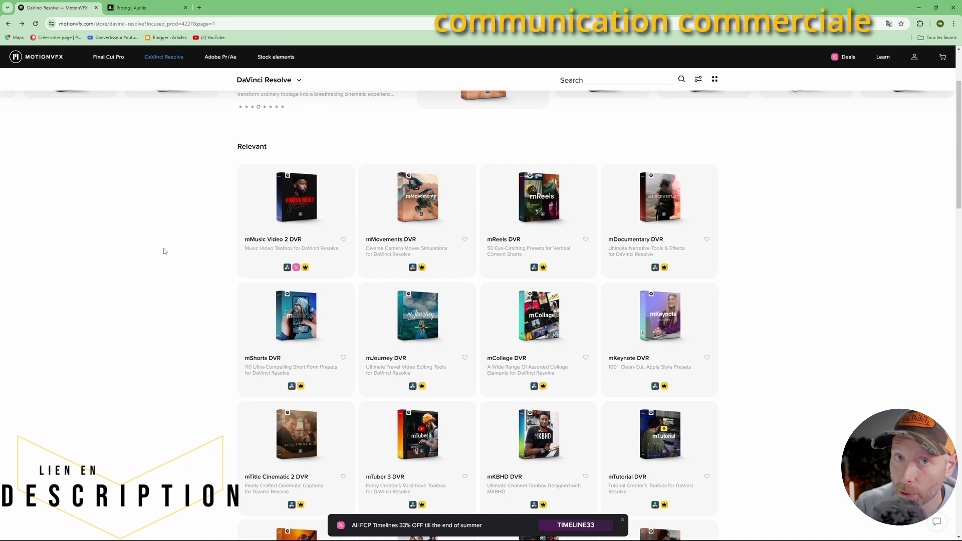
pyautogui.moveTo(661, 212)
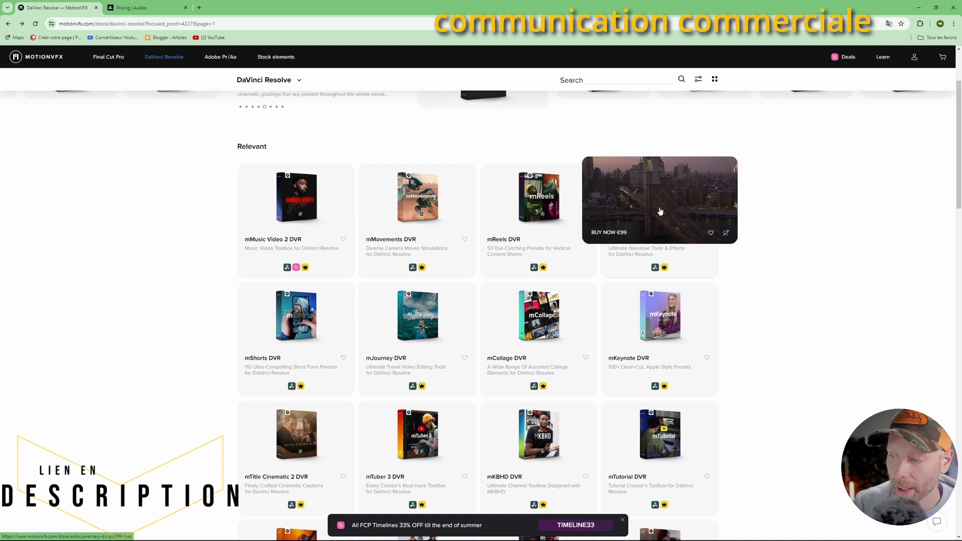
pyautogui.moveTo(424, 453)
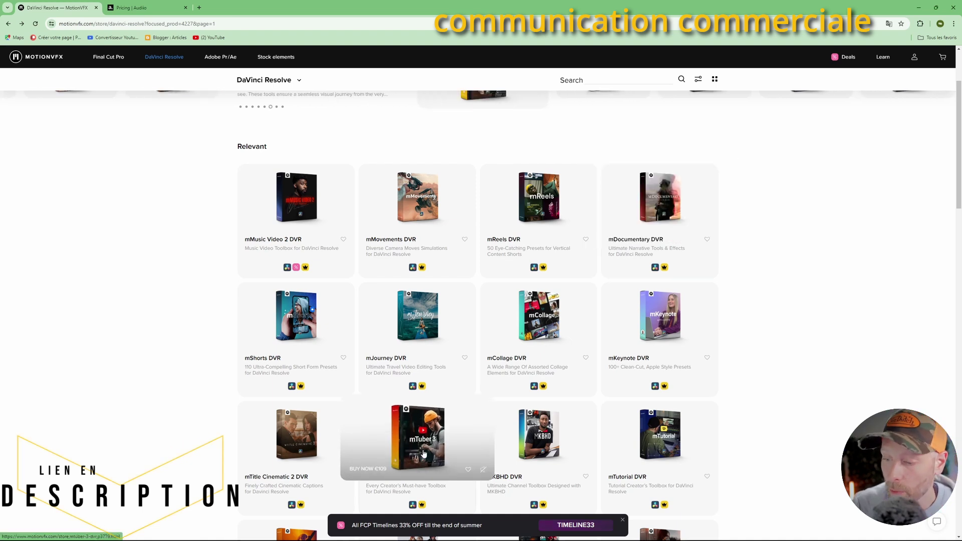
pyautogui.moveTo(553, 455)
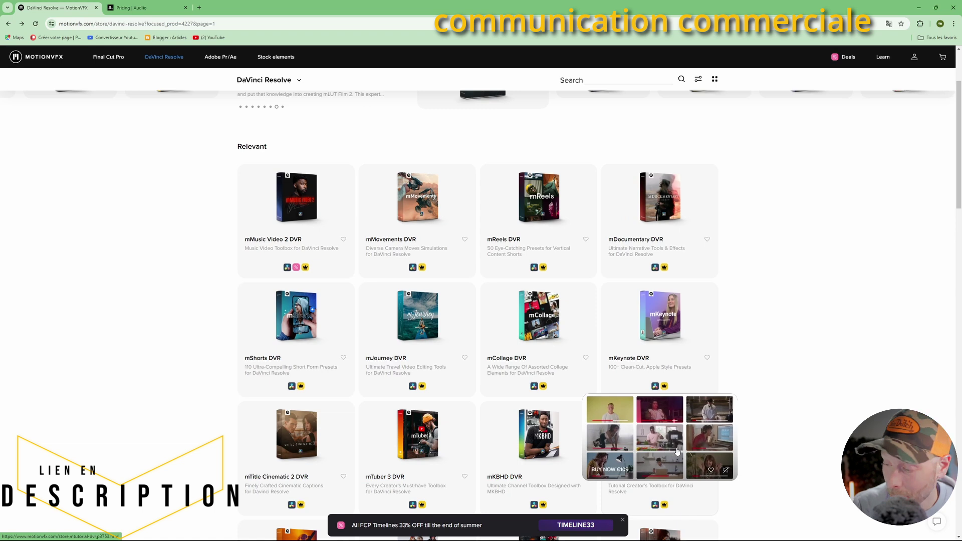
pyautogui.scroll(-6, 763, 261)
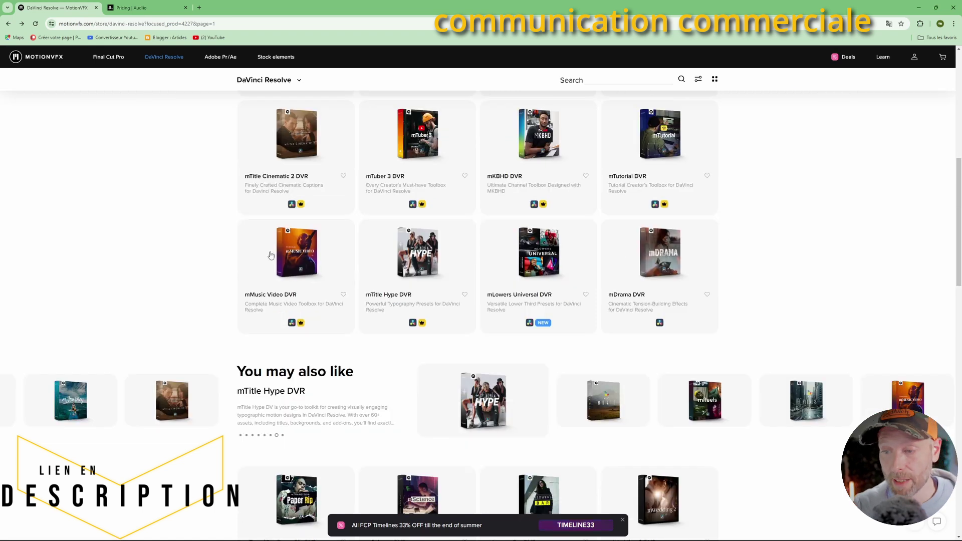
pyautogui.moveTo(429, 270)
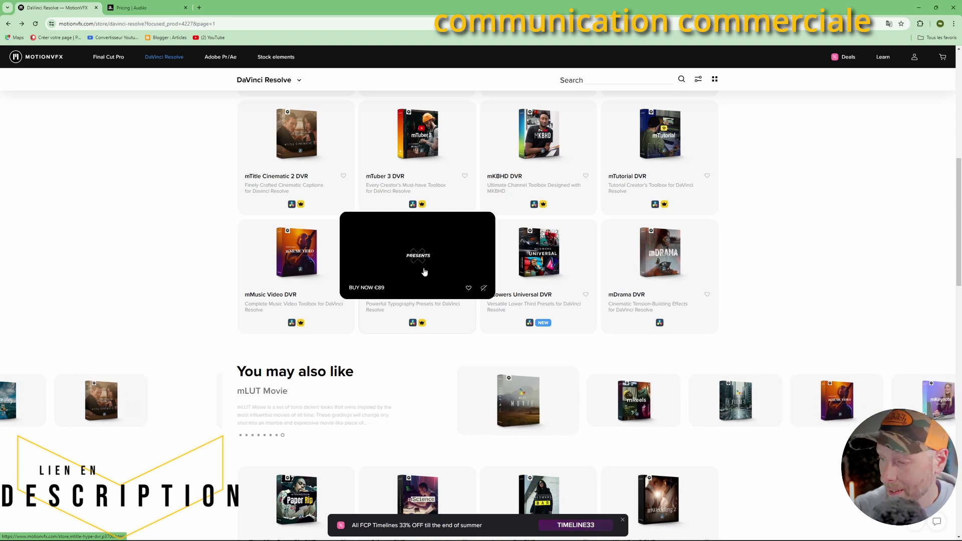
pyautogui.moveTo(671, 266)
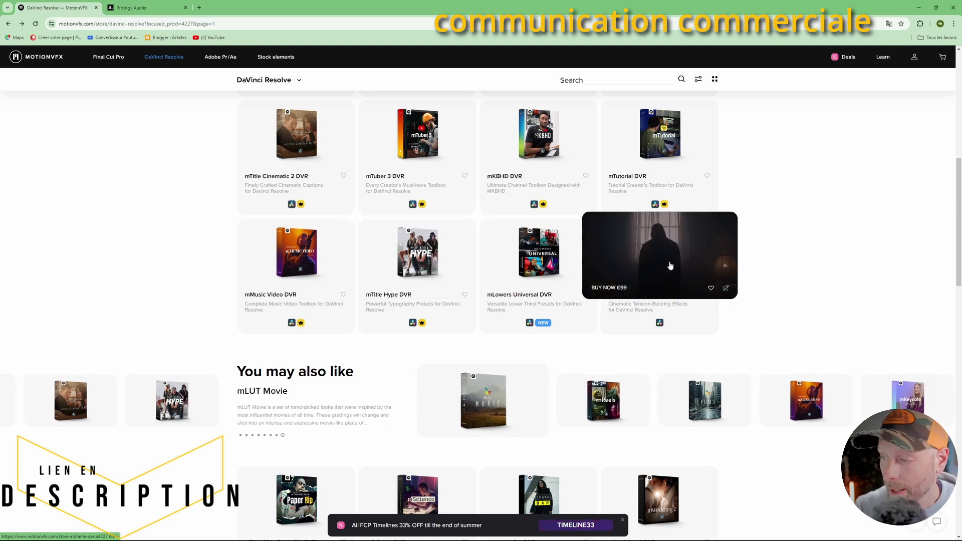
pyautogui.scroll(-7, 670, 266)
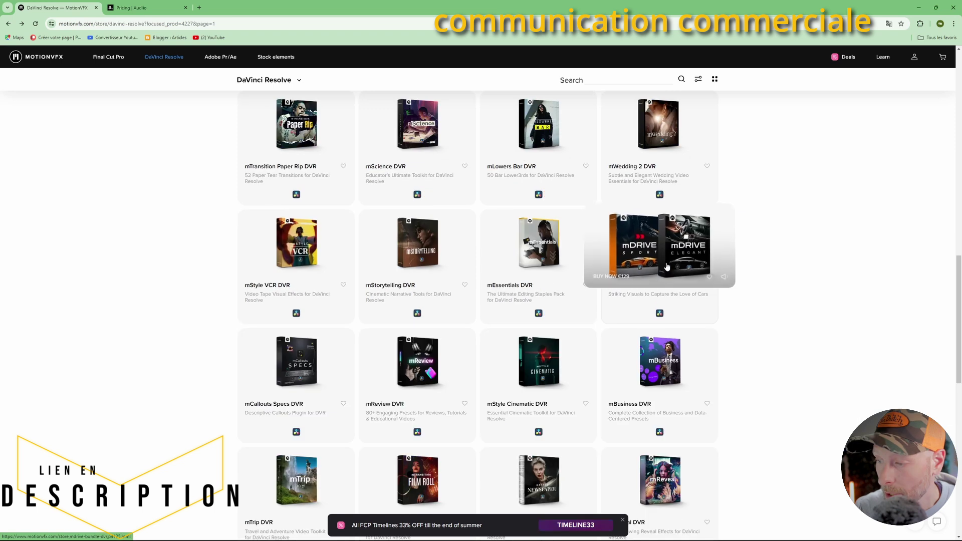